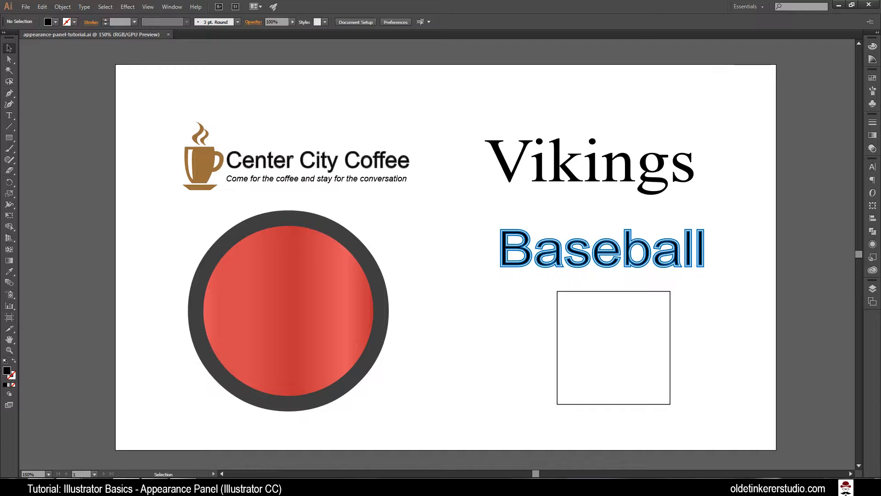
Step: Open the Appearance panel and check its entry among the available panels
left_click(874, 244)
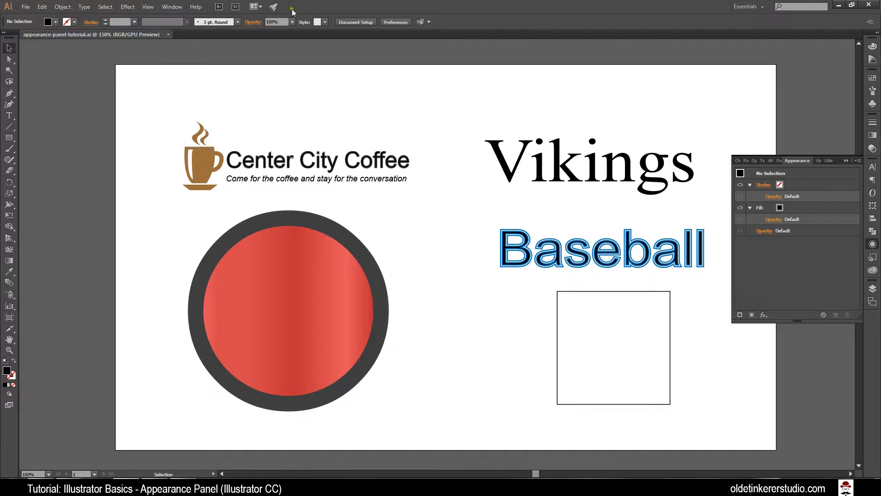
left_click(172, 7)
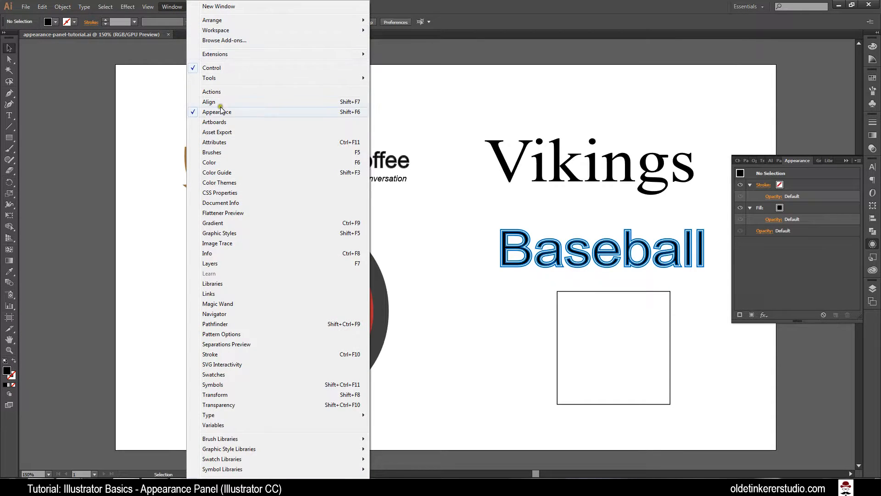
left_click(823, 266)
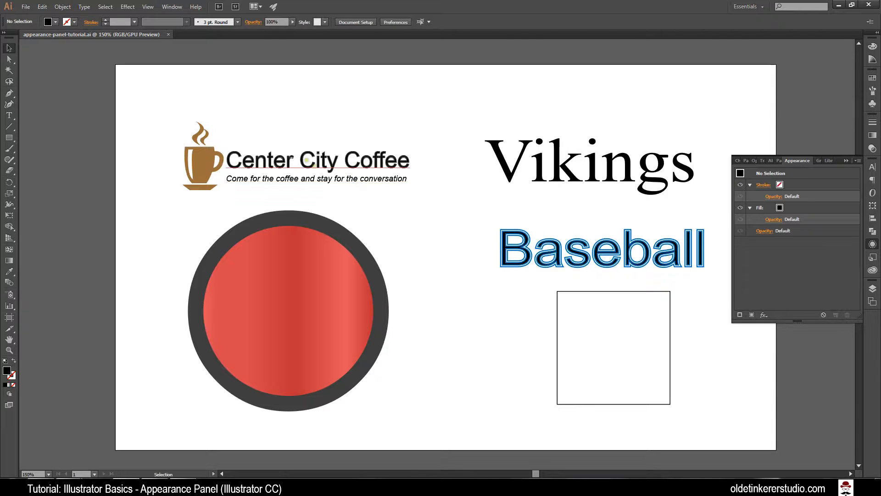
Step: Select the Center City Coffee title and its tagline in turn to examine their appearance attributes
left_click(309, 178)
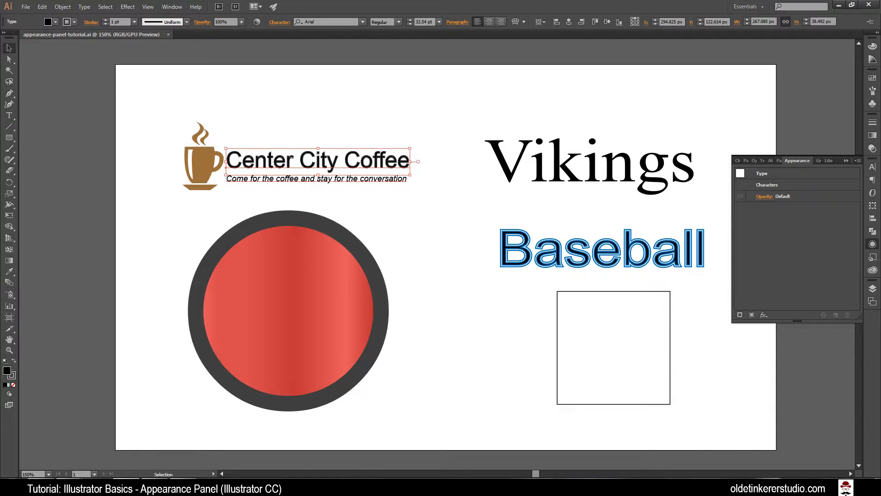
left_click(308, 178)
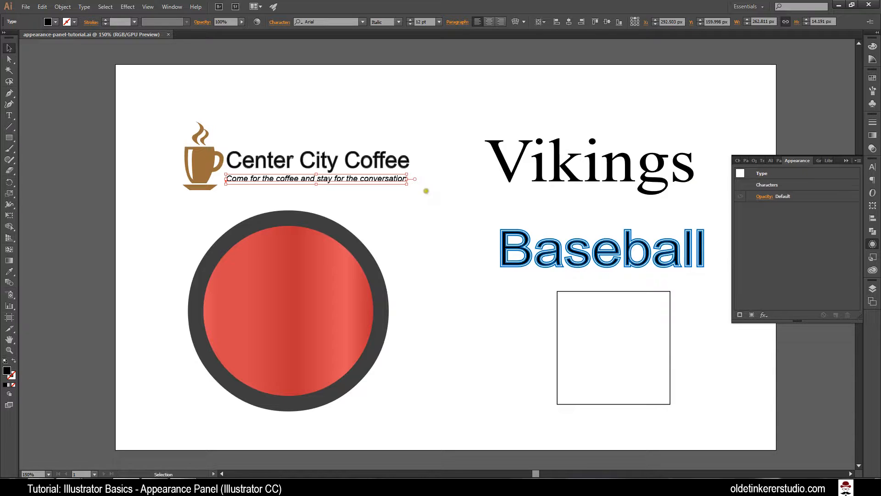
Step: Enter isolation mode on the coffee cup group, down to the cup's body path
left_click(204, 163)
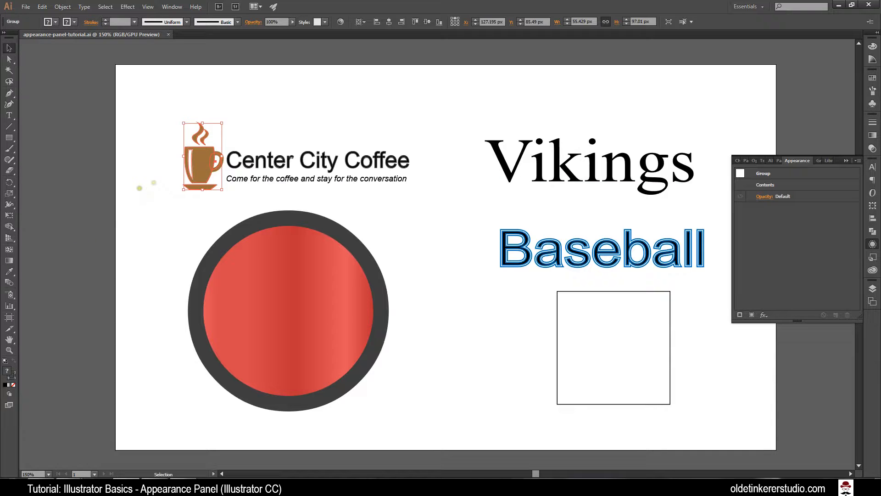
double_click(201, 166)
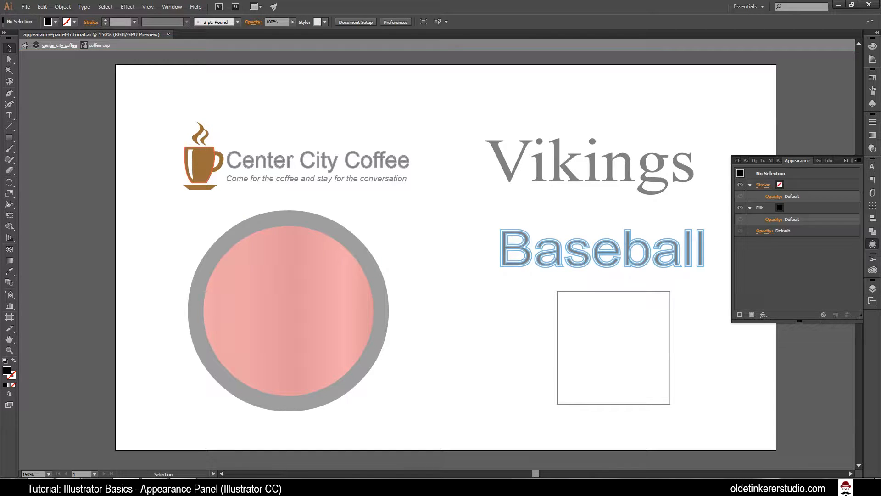
double_click(201, 164)
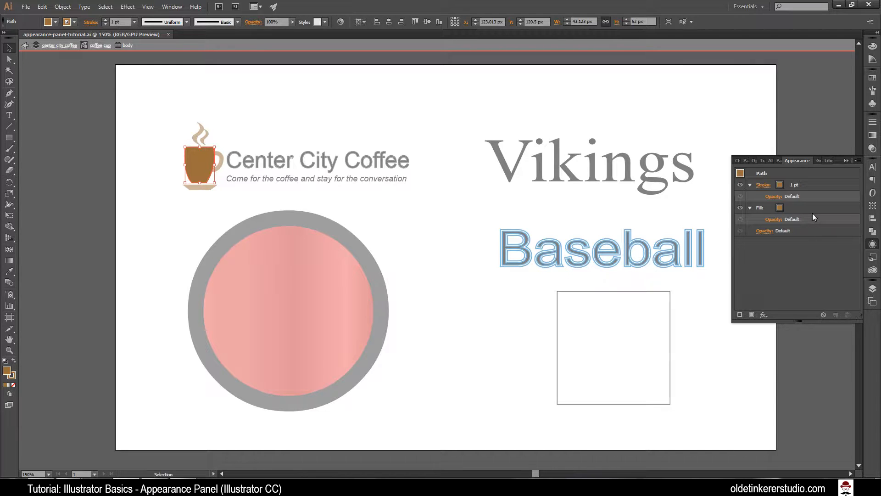
Step: Change the cup body's stroke color to black
left_click(779, 186)
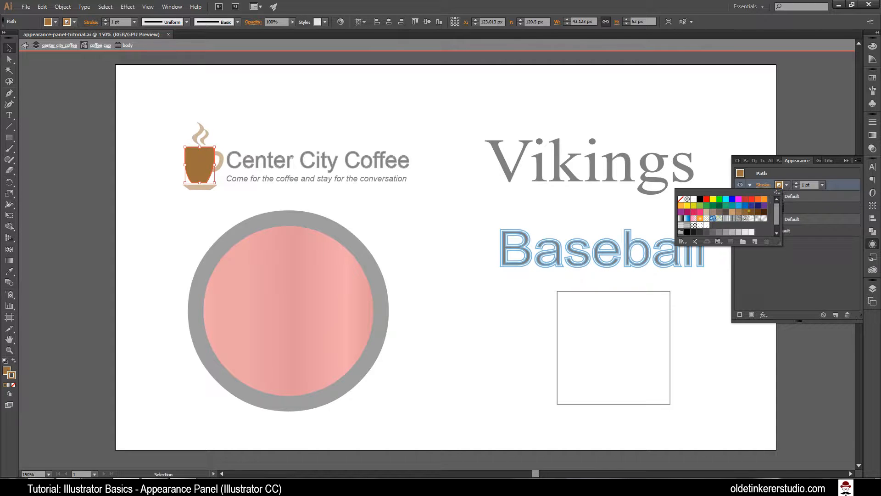
left_click(700, 198)
left_click(803, 254)
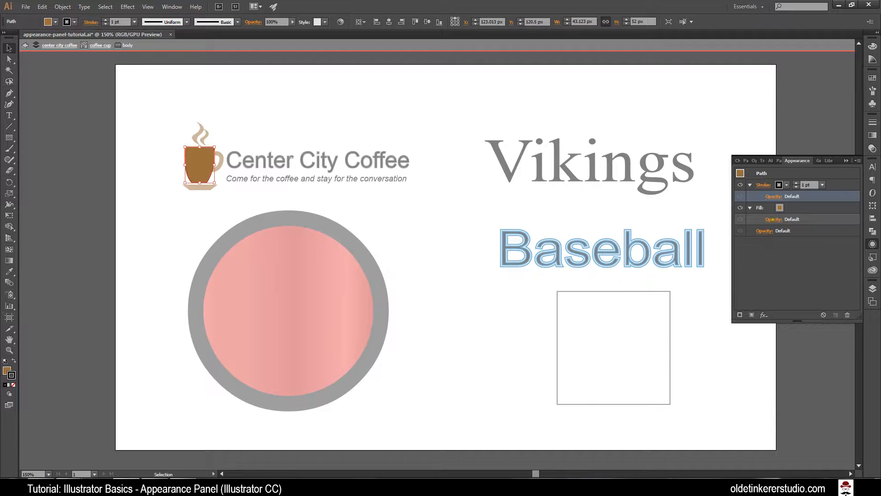
Step: Set the opacity of the cup body's fill to 50%
left_click(773, 220)
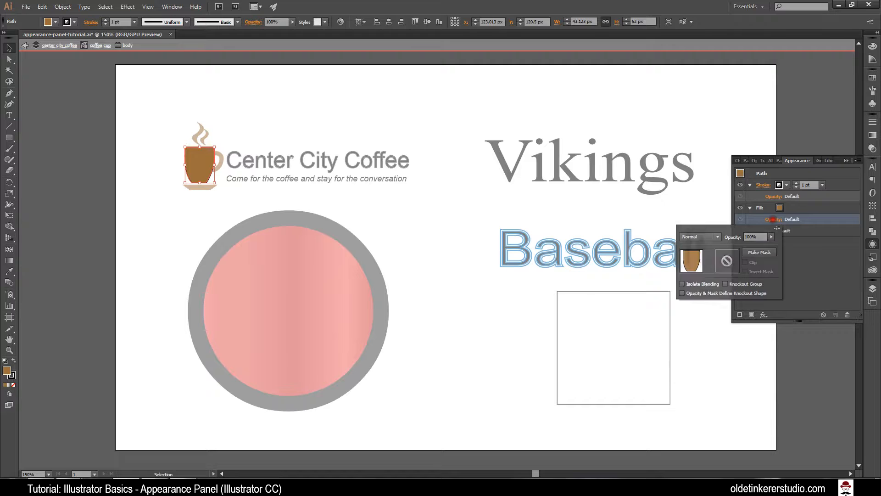
left_click(734, 237)
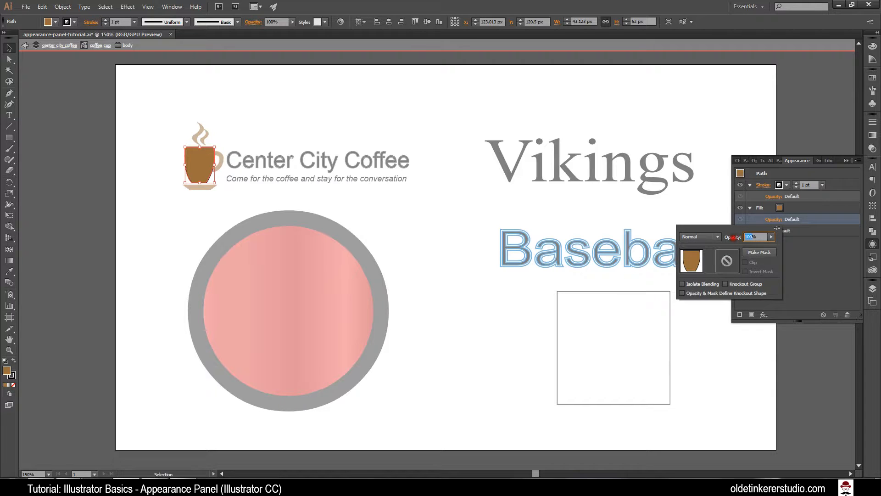
type("50%")
key("Tab")
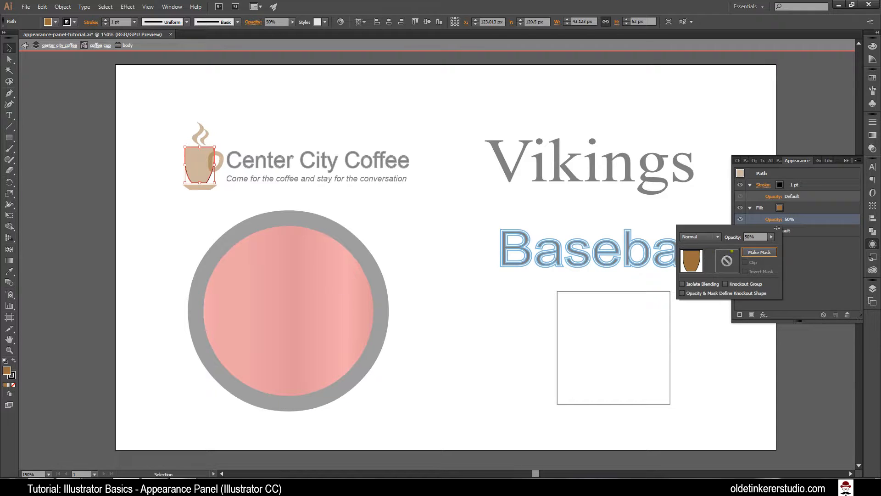
Step: Set the cup body's fill opacity back to 100%
left_click_drag(748, 236, 729, 236)
type("10")
key("Tab")
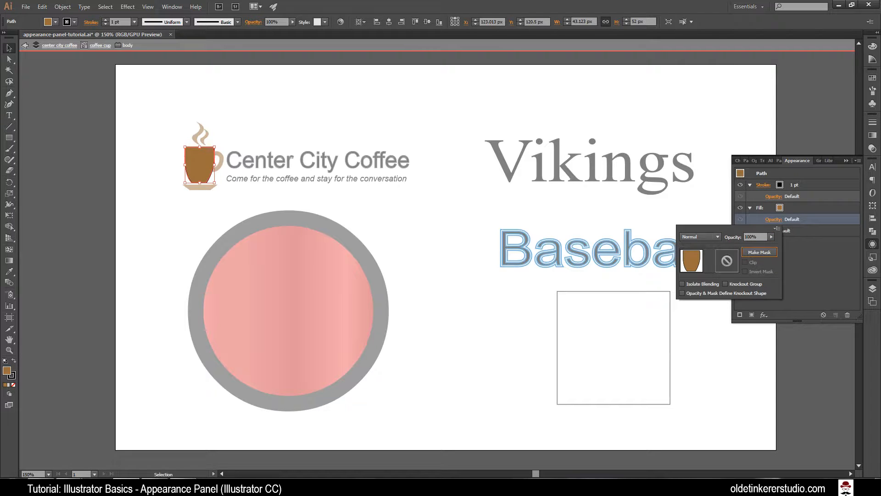
Step: Set the cup body's stroke color to brown and exit isolation mode
left_click(786, 184)
left_click(780, 184)
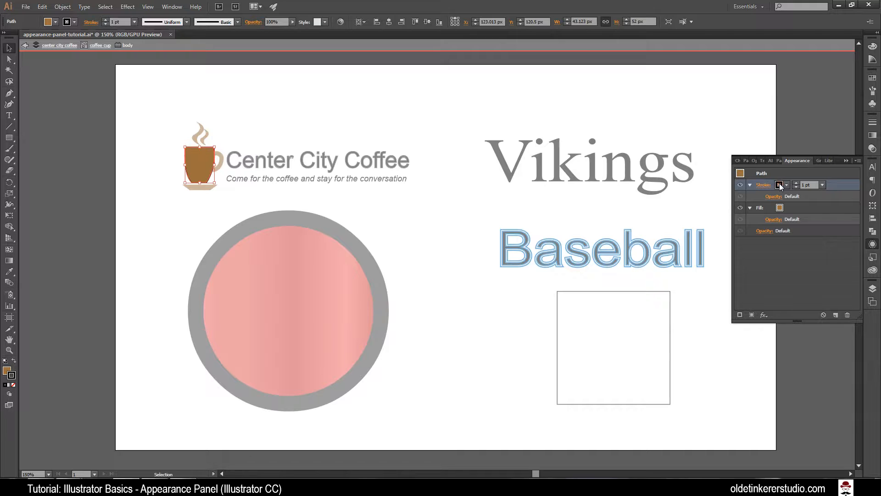
left_click(779, 184)
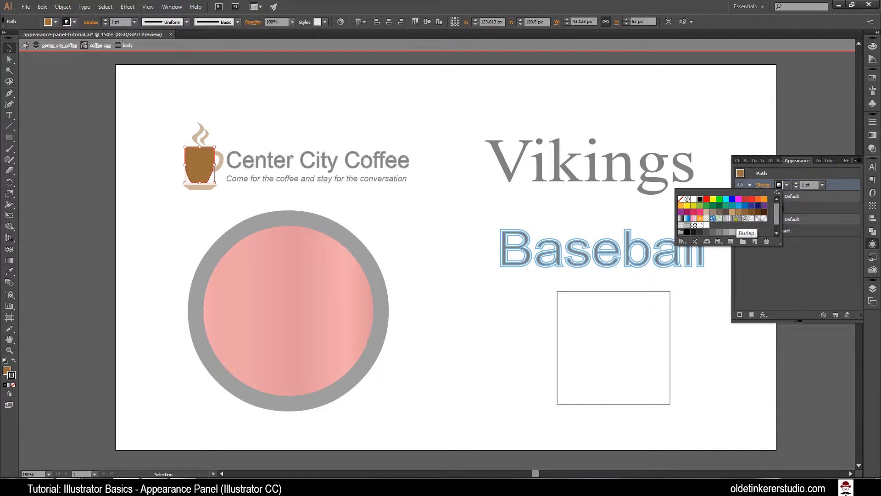
left_click(739, 211)
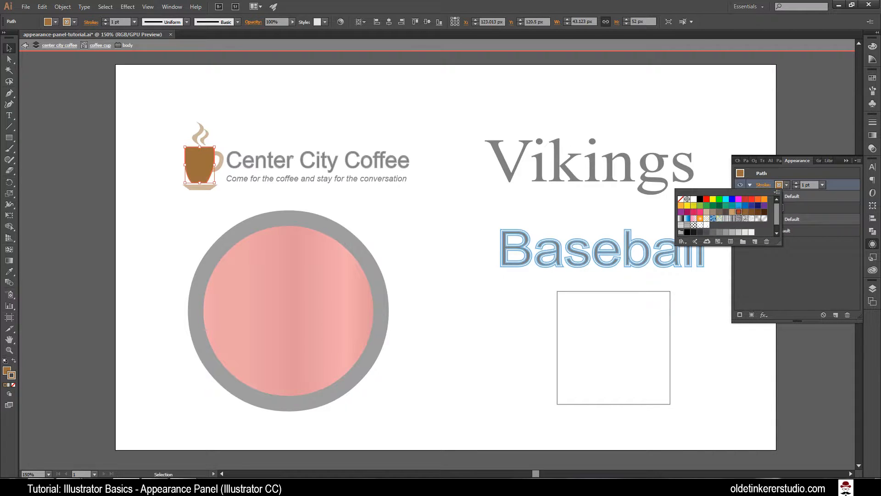
left_click(816, 203)
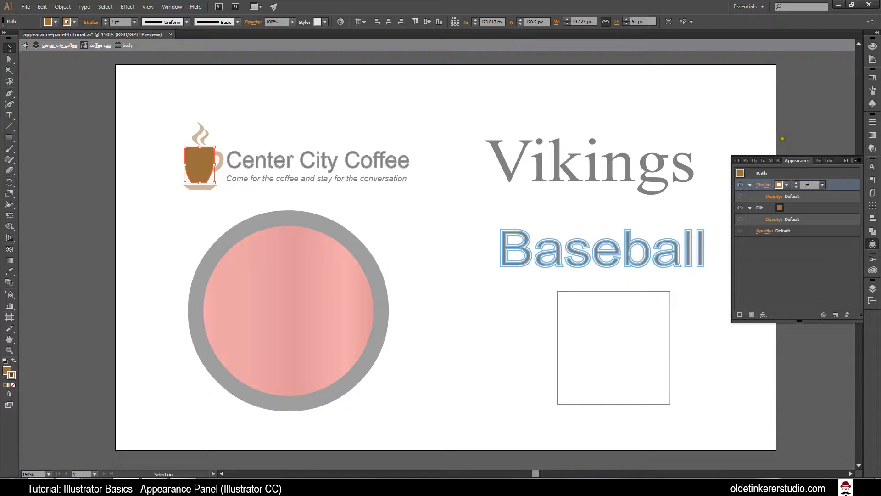
double_click(742, 102)
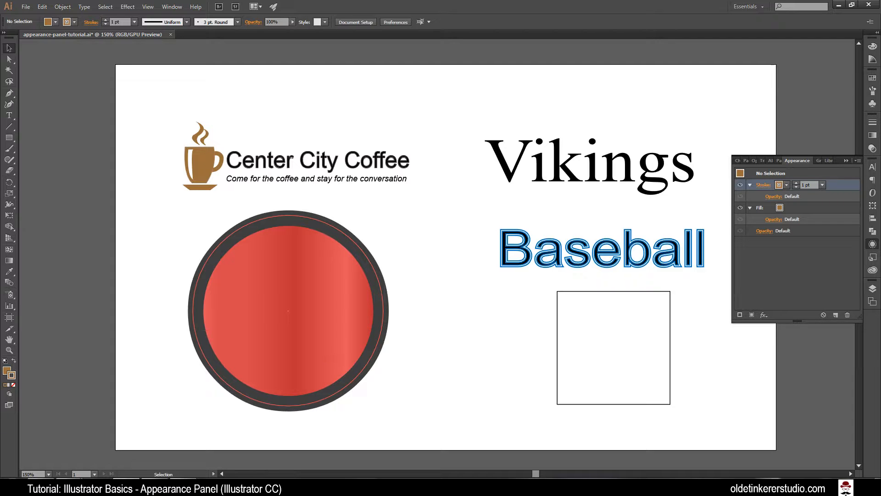
Step: Select the large red circle and hide its inside-aligned 15 pt stroke, then show it again
left_click(329, 354)
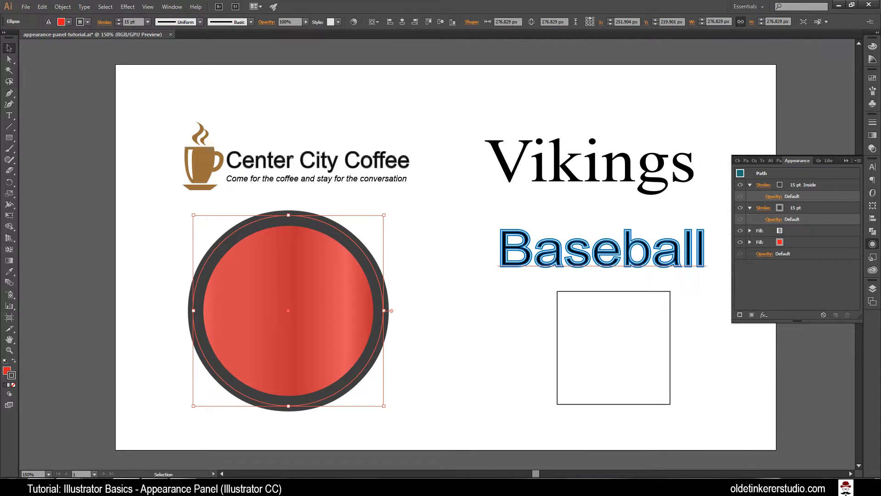
left_click(740, 185)
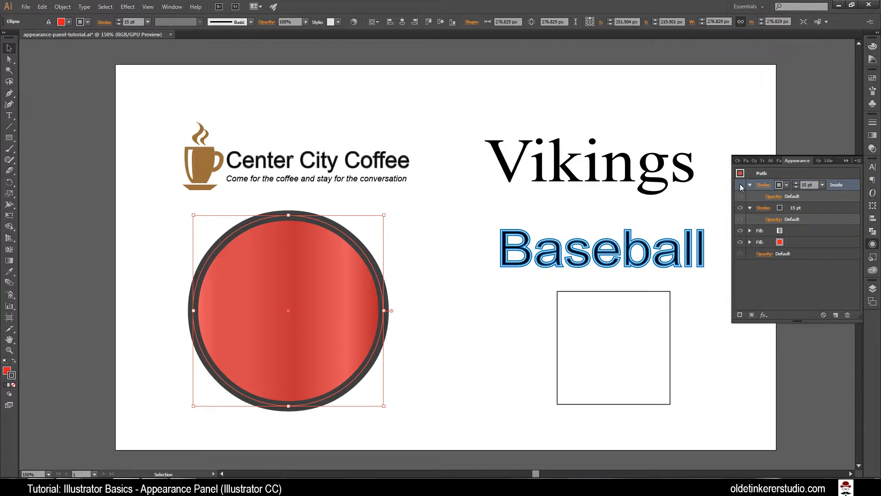
left_click(740, 185)
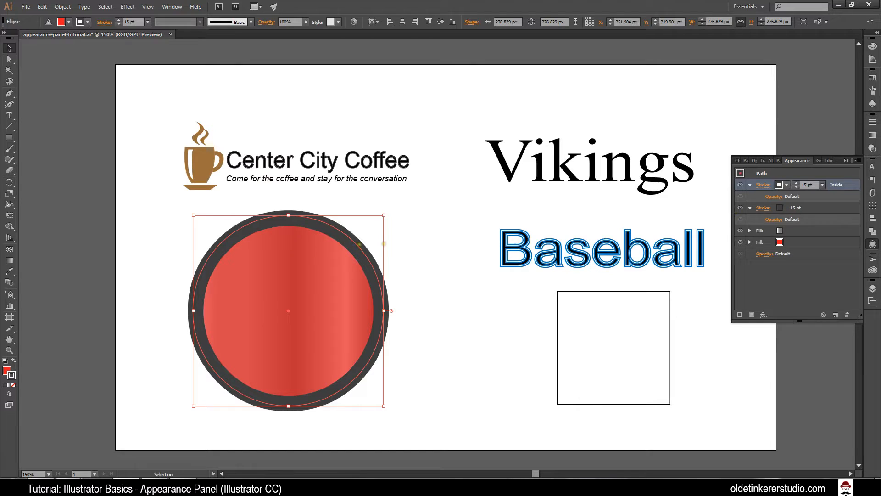
Step: Move the circle's solid red fill above its gradient fill, then restore the gradient fill to the upper position
left_click(811, 242)
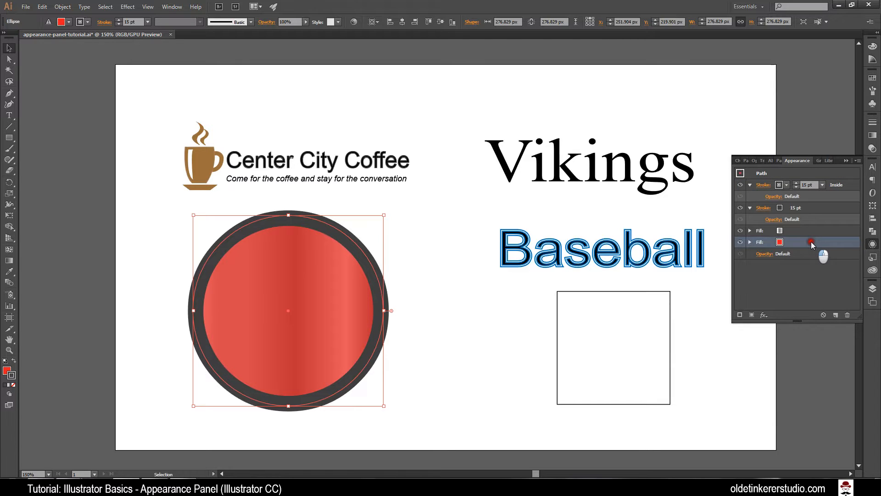
left_click_drag(811, 242, 811, 229)
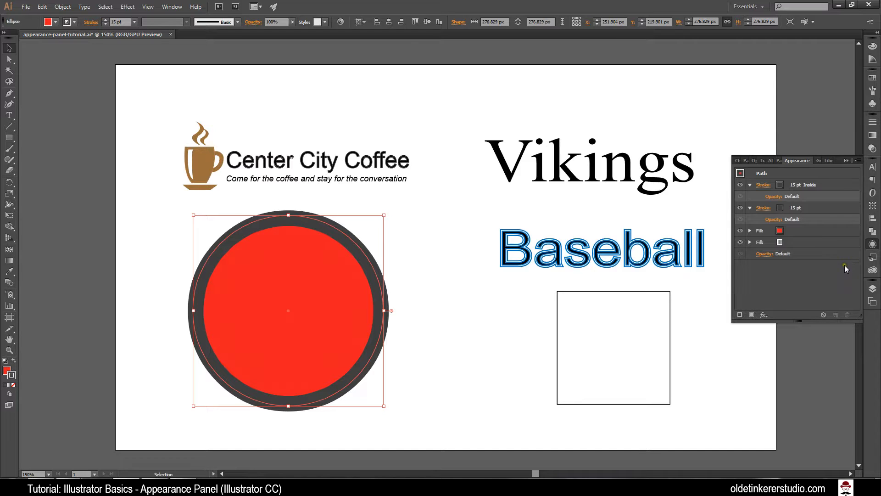
left_click_drag(818, 241, 818, 227)
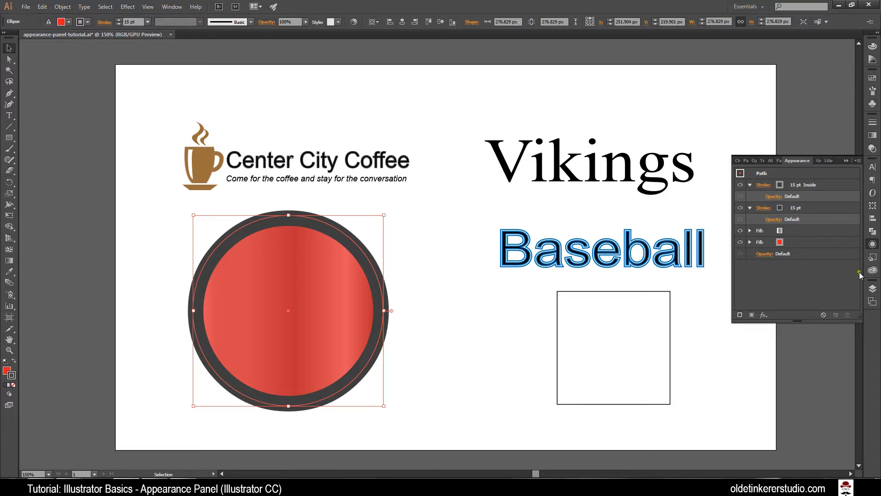
left_click(856, 162)
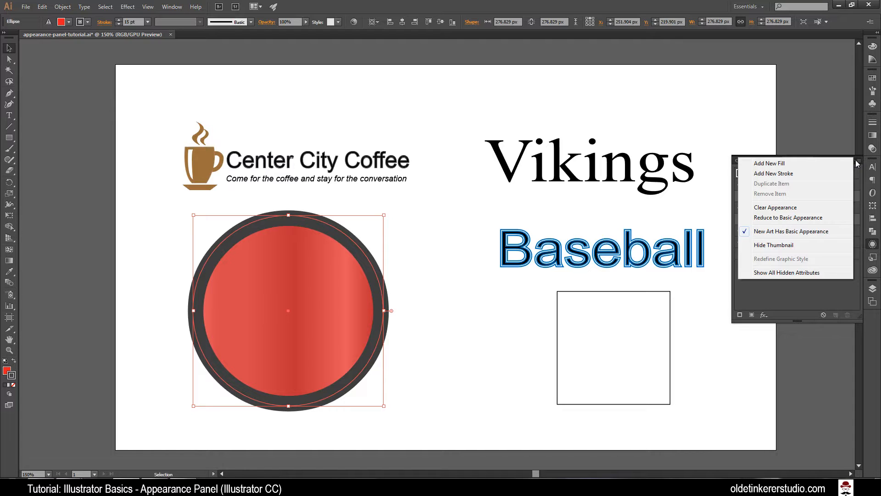
left_click(832, 184)
left_click(830, 192)
left_click(830, 207)
left_click(819, 292)
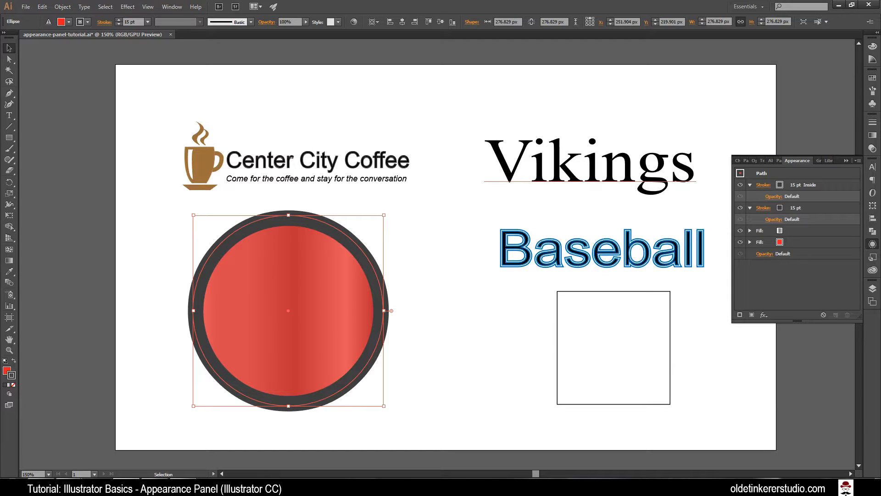
Step: Add a new stroke to the Vikings text and color it light gray
left_click(591, 175)
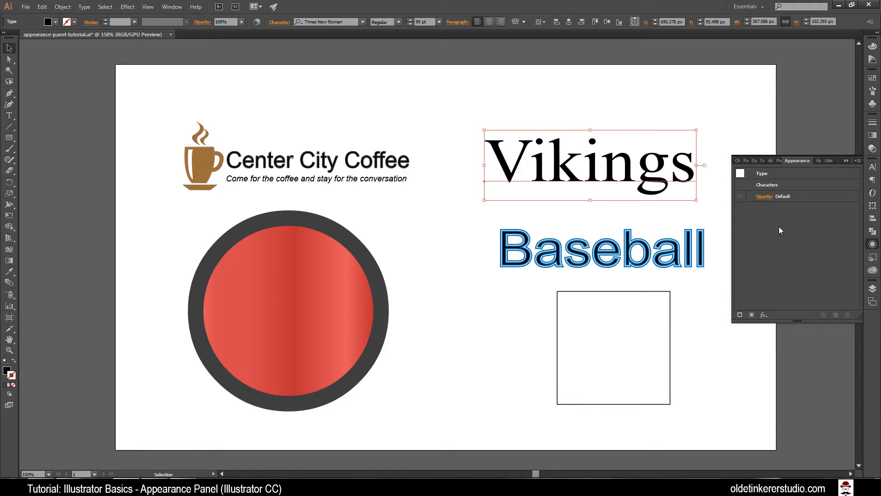
left_click(740, 315)
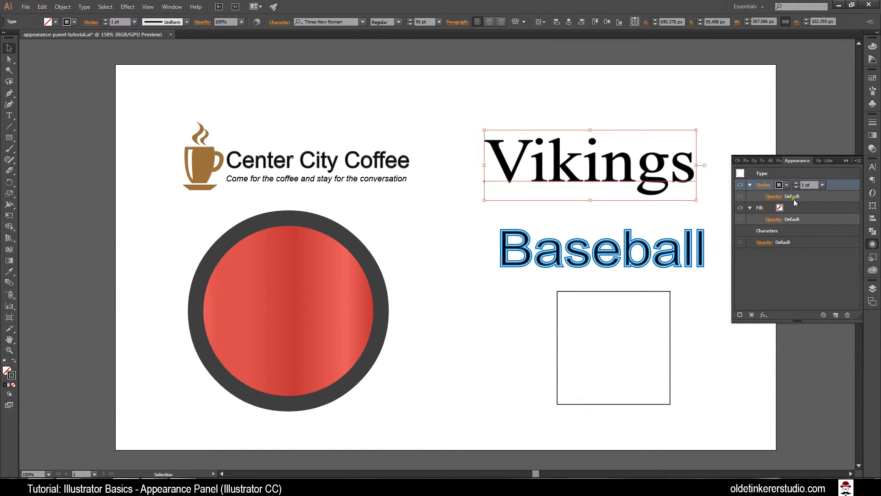
left_click(785, 186)
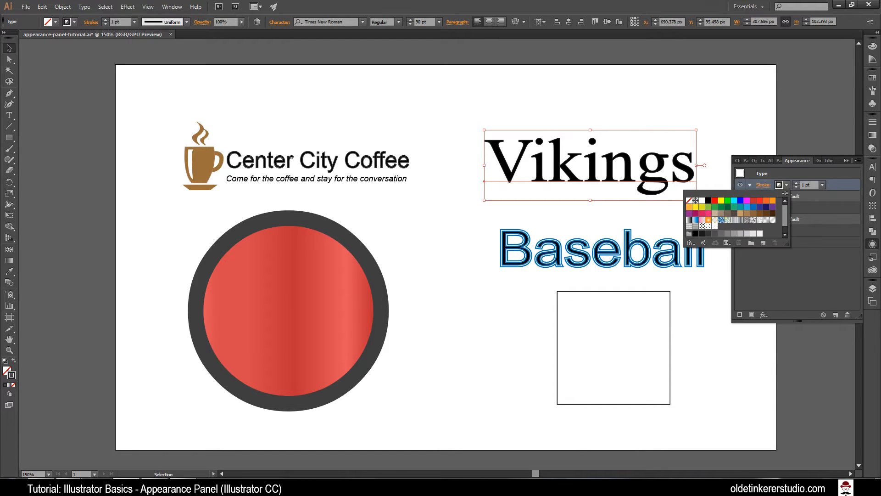
left_click(740, 234)
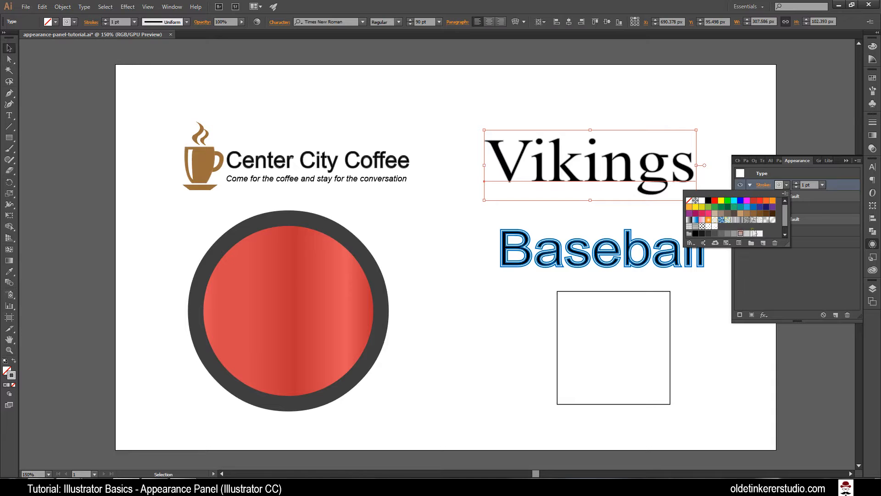
left_click(834, 172)
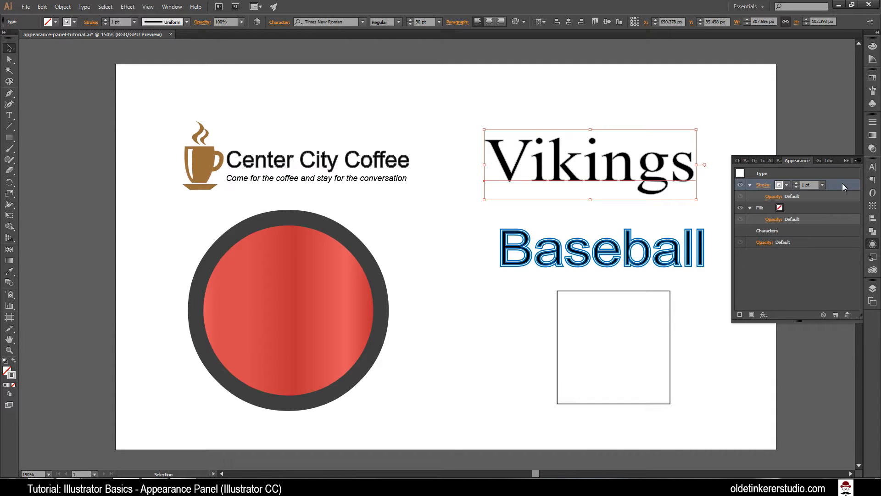
Step: Duplicate the Vikings text's light gray stroke and give the upper copy a dark gray color and 2 pt weight
left_click(836, 315)
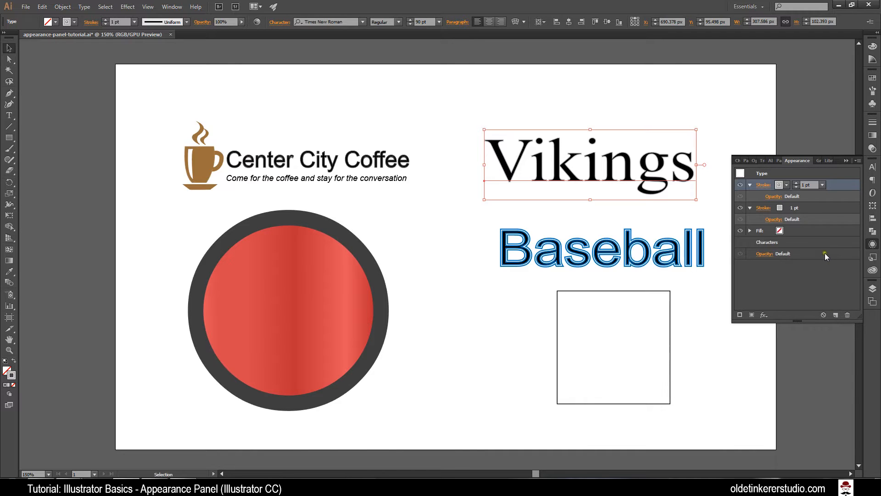
left_click(786, 186)
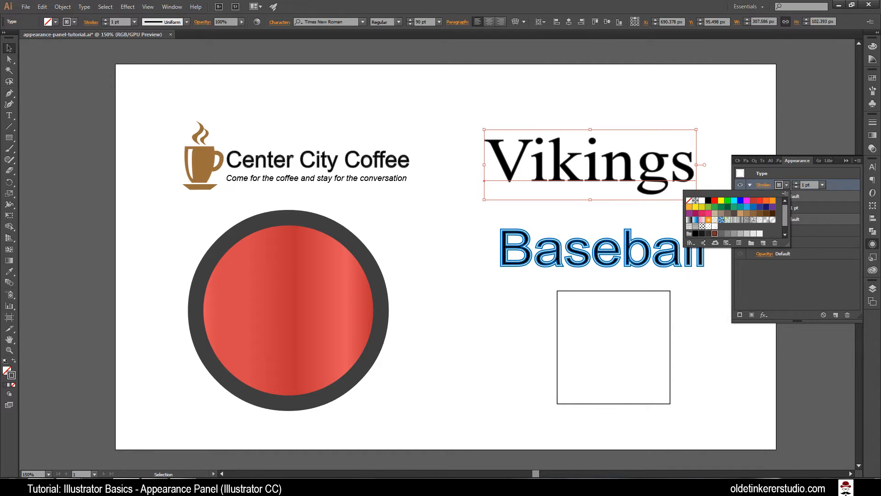
left_click(825, 170)
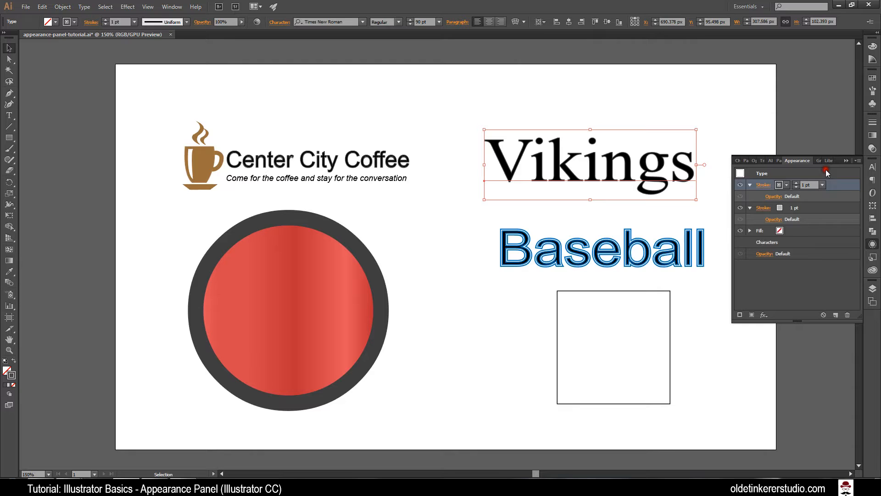
left_click(796, 183)
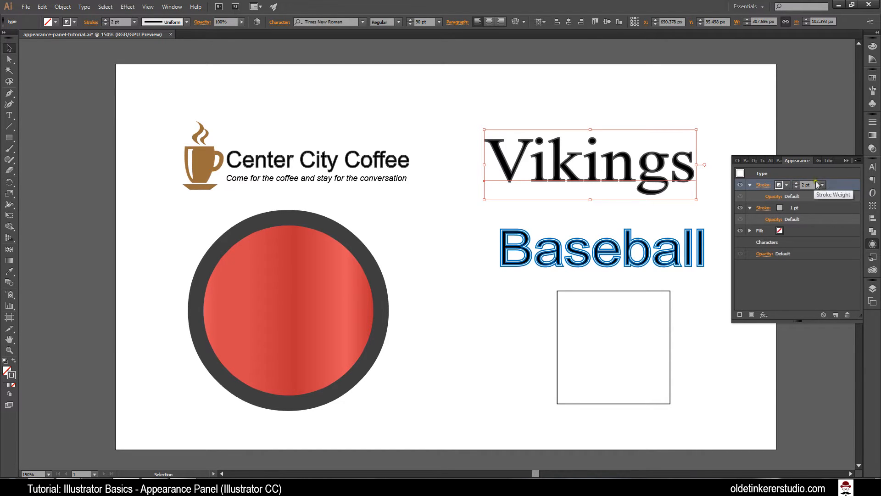
Step: Move the Vikings text's dark gray 2 pt stroke below its light gray 1 pt stroke and inspect the lettering up close
left_click_drag(837, 183, 831, 223)
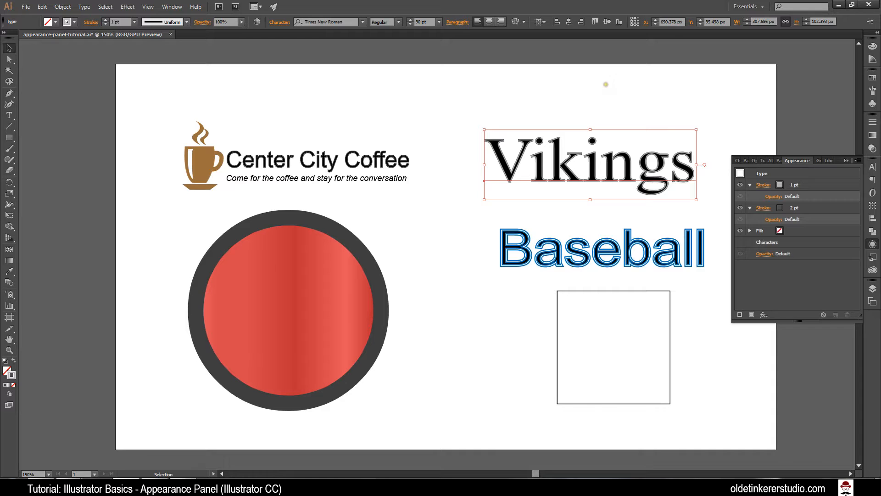
key("ctrl+plus")
key("ctrl+plus")
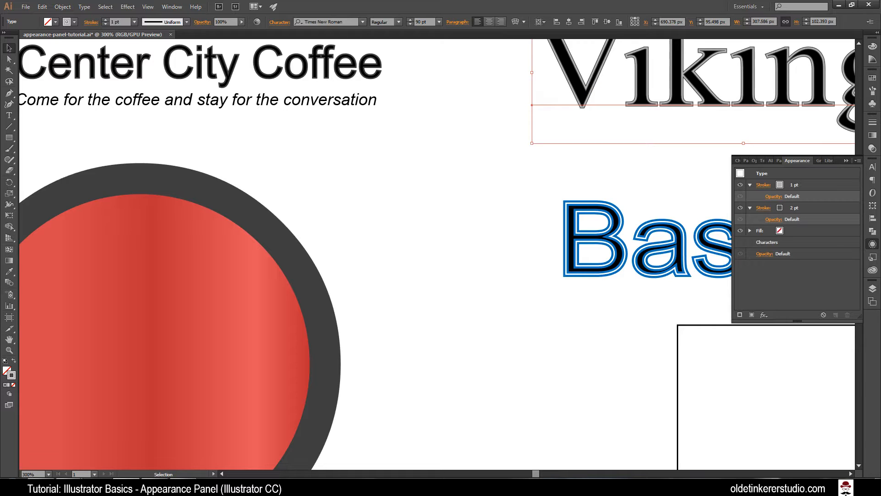
key("ctrl+equal")
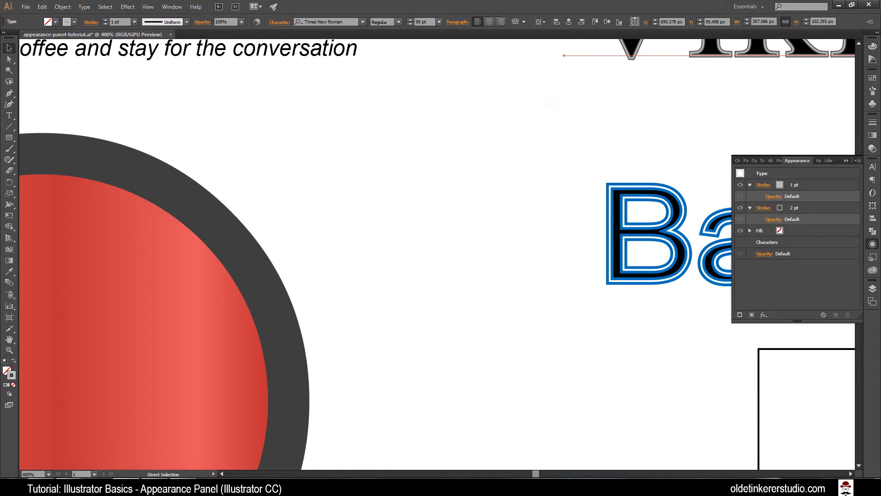
key("ctrl+minus")
key("ctrl+minus")
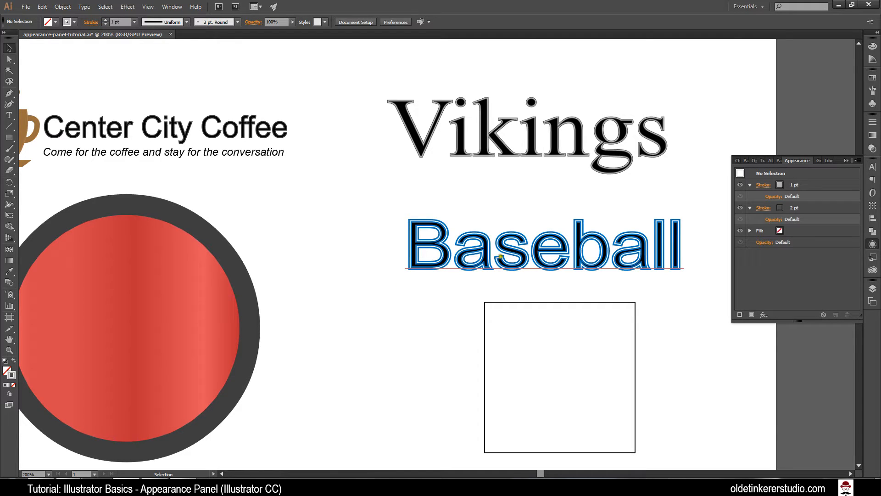
Step: Start a Stylize Drop Shadow effect on the Baseball text with the preview turned on
left_click(500, 256)
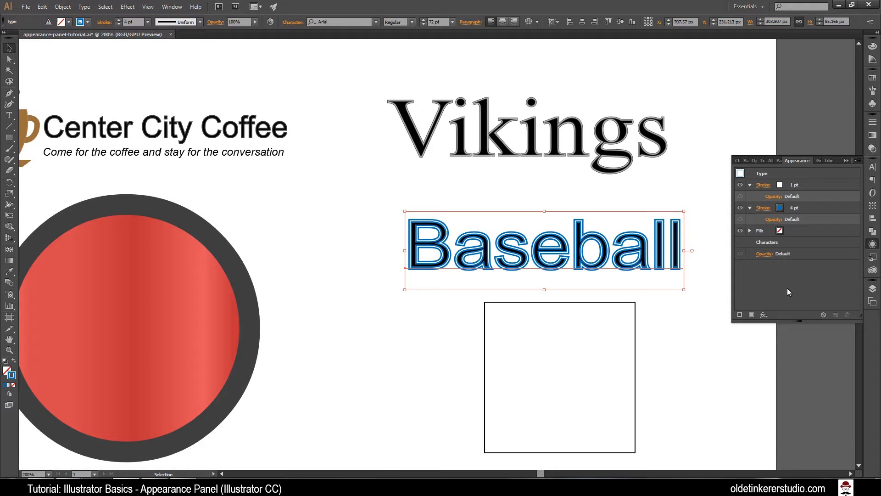
left_click(764, 315)
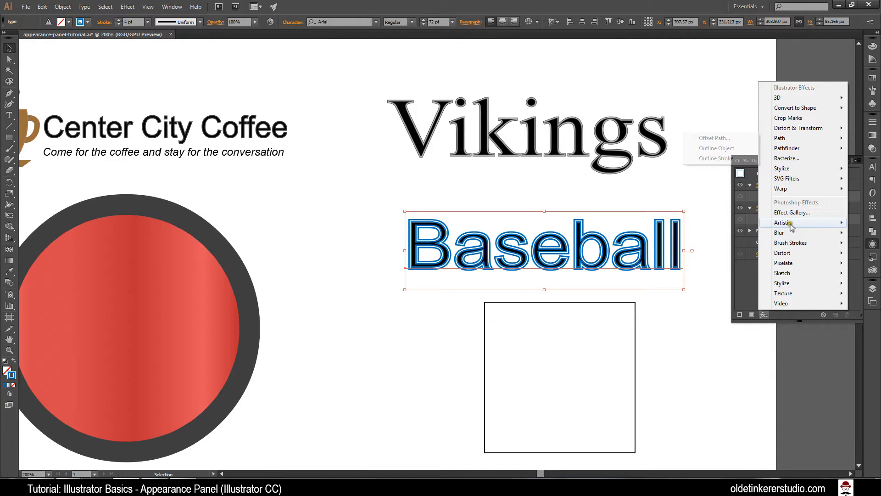
mouse_move(791, 225)
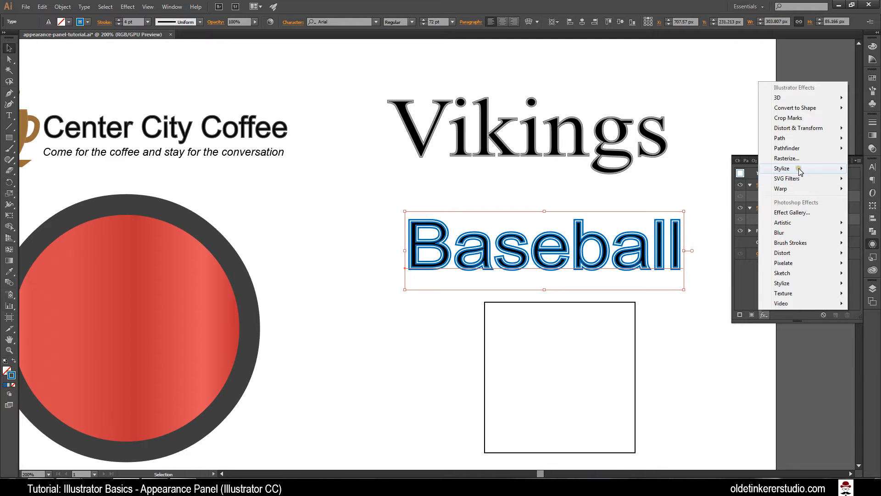
mouse_move(801, 168)
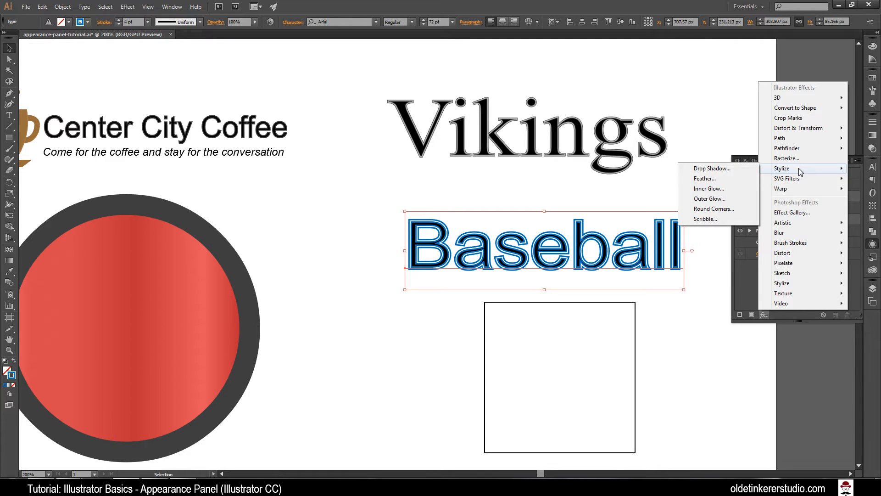
left_click(746, 173)
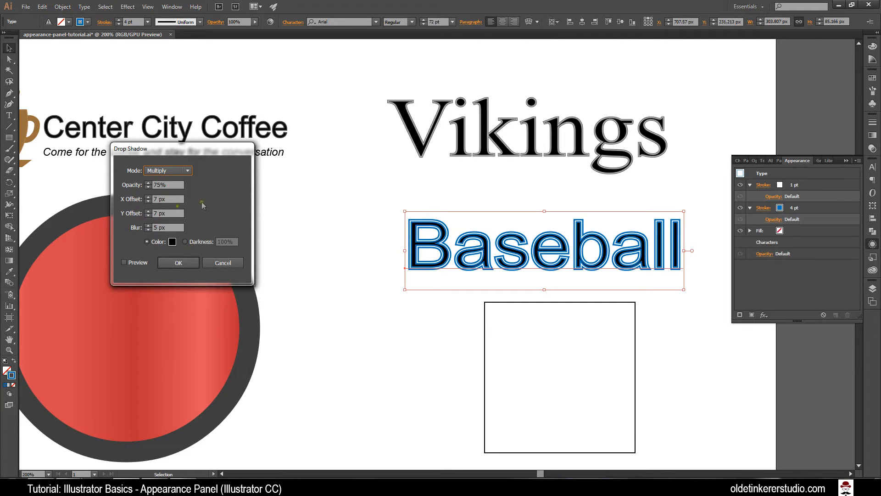
left_click(123, 263)
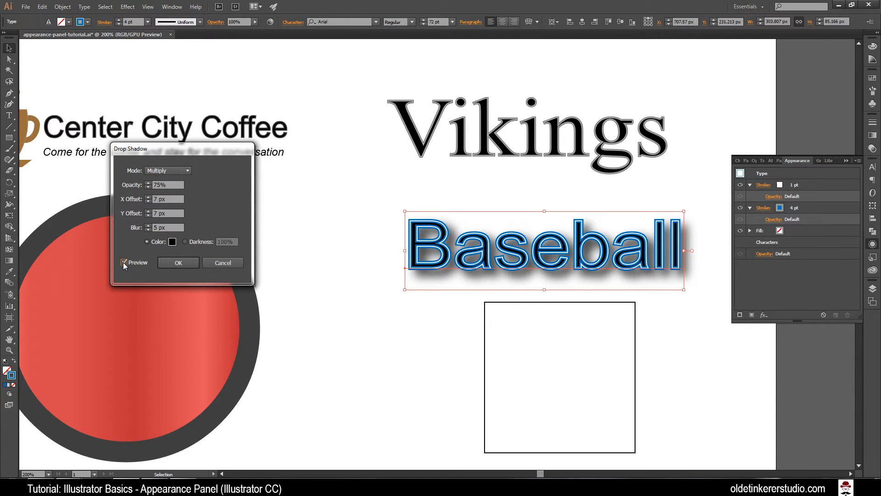
Step: Set the Baseball text's drop shadow offsets to 10 px in X and -5 px in Y
left_click(148, 197)
left_click(147, 197)
left_click(148, 198)
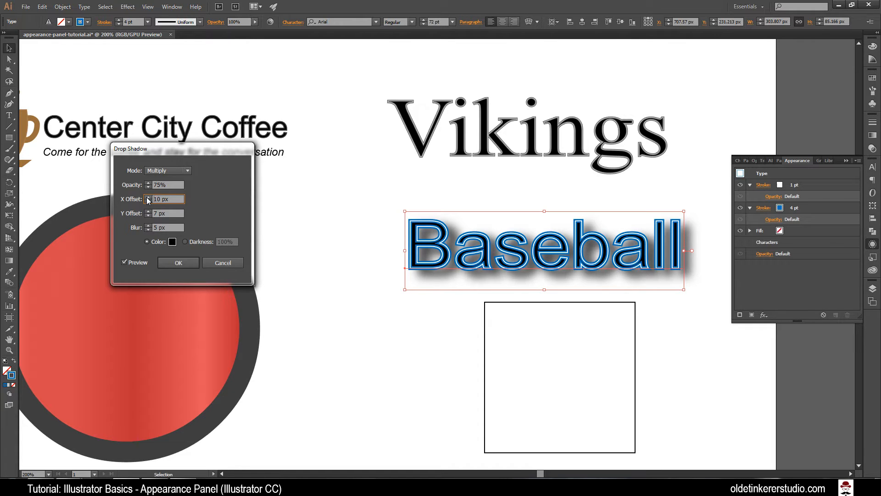
left_click(148, 215)
left_click(148, 215)
left_click(148, 215)
left_click(148, 215)
left_click(148, 215)
left_click(148, 215)
left_click(147, 215)
left_click(148, 216)
left_click(148, 215)
left_click(148, 216)
left_click(148, 215)
left_click(148, 215)
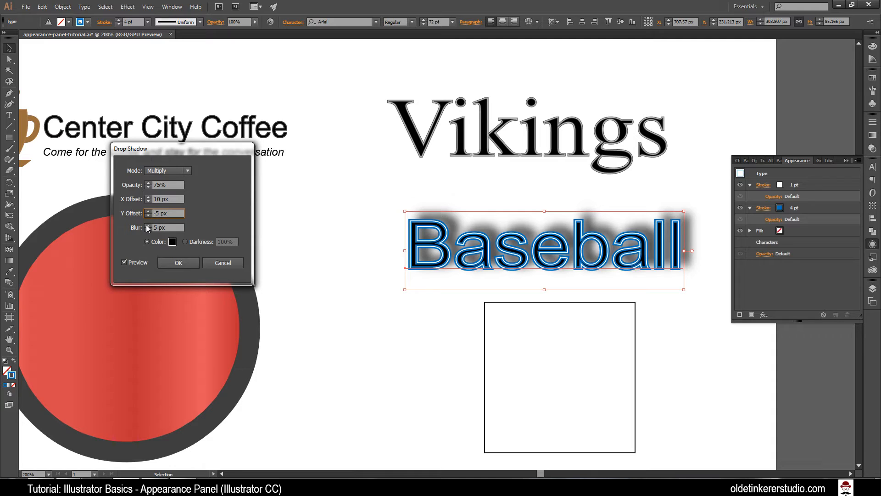
Step: Set the drop shadow's blur to 7 px, lower its opacity and apply the effect to the Baseball text
left_click(148, 225)
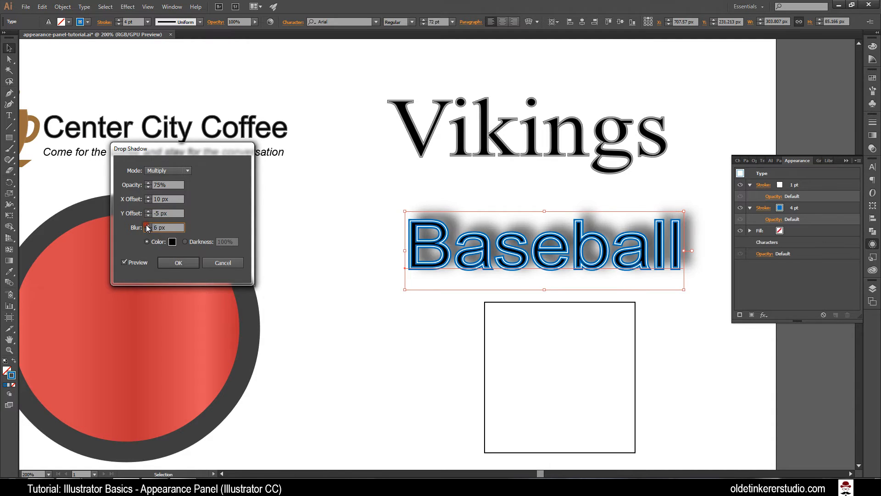
left_click(148, 225)
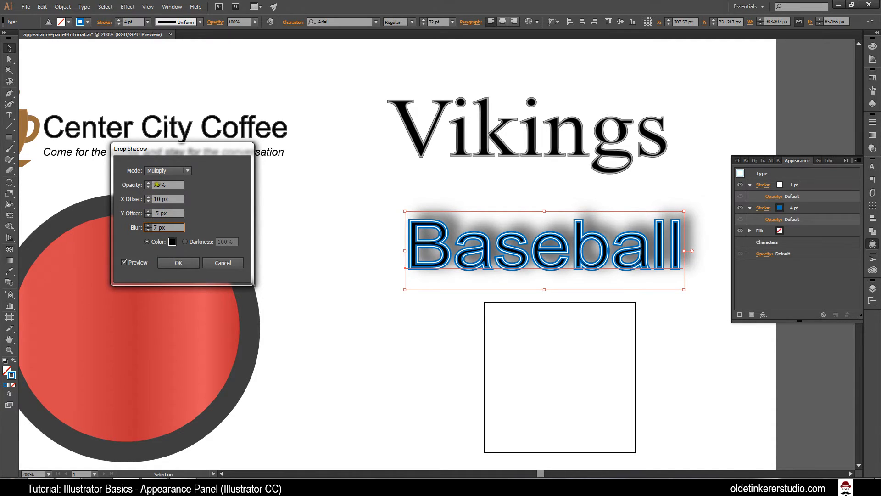
left_click_drag(158, 185, 115, 185)
left_click(177, 262)
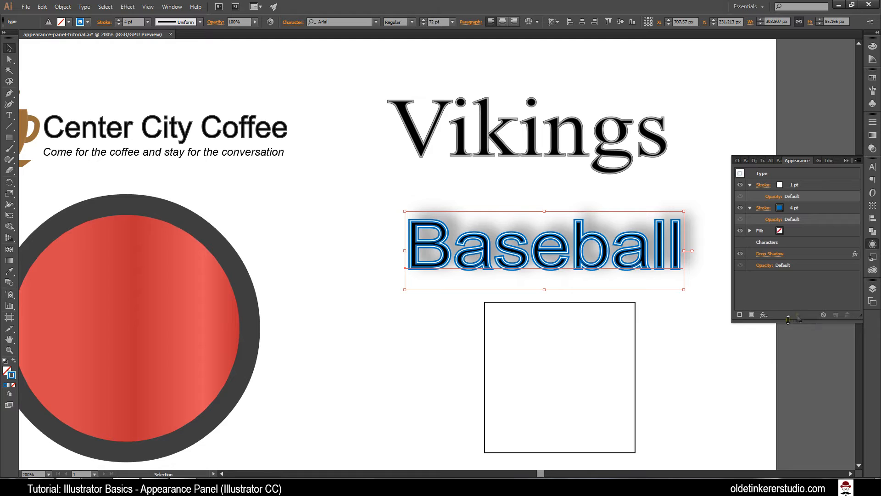
Step: Add a horizontal Flag warp effect with a 30% bend to the Baseball text, then deselect it
left_click(765, 316)
mouse_move(787, 188)
left_click(716, 260)
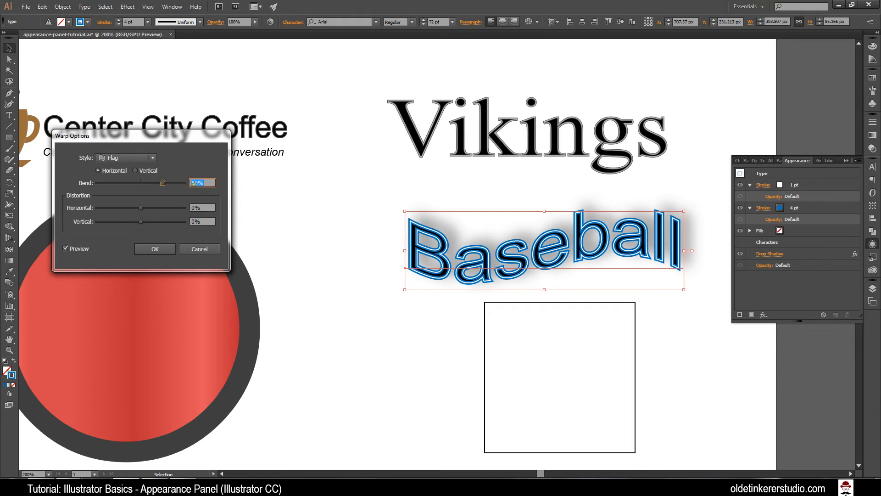
type("3")
key("Tab")
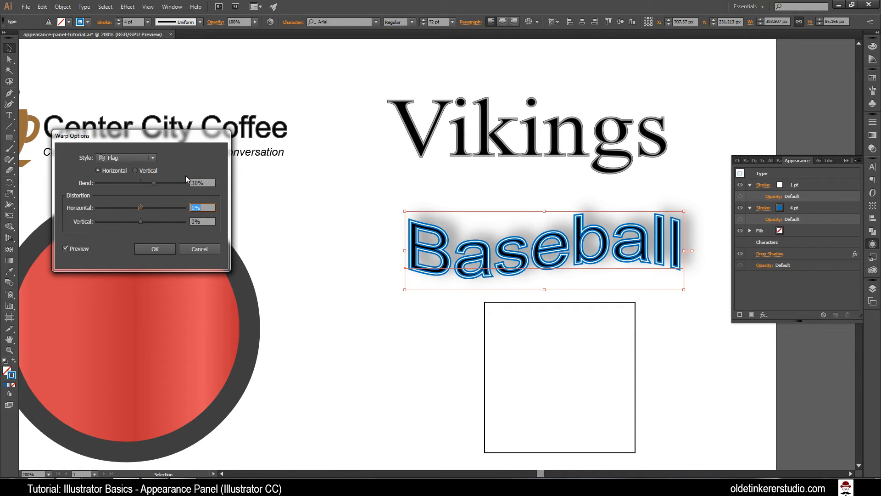
left_click(154, 249)
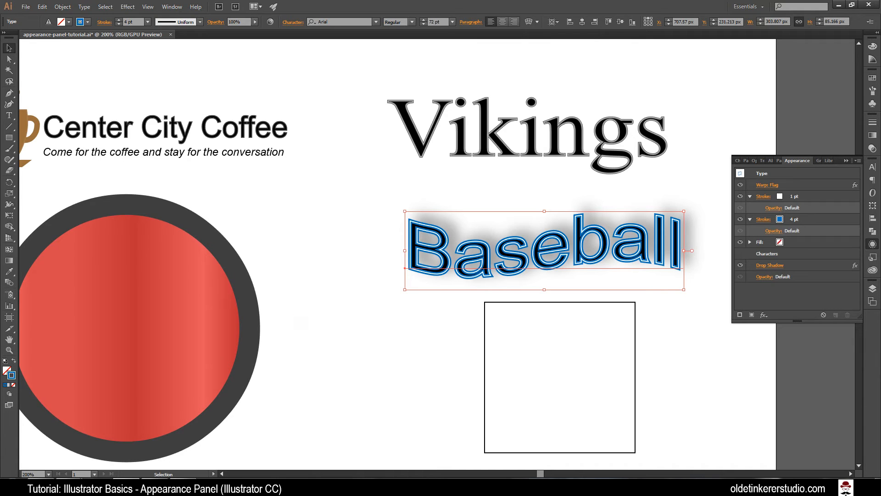
left_click(321, 360)
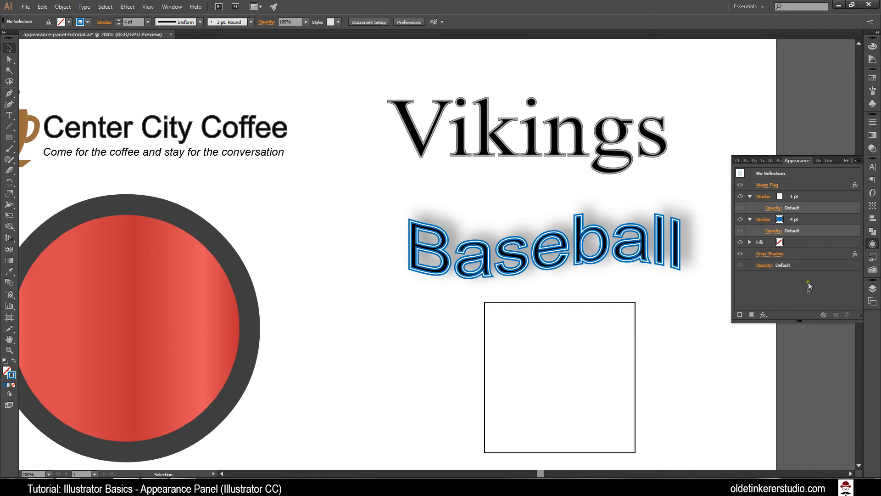
Step: Save the large red circle's appearance as a new graphic style named Red-Gradient
left_click(819, 161)
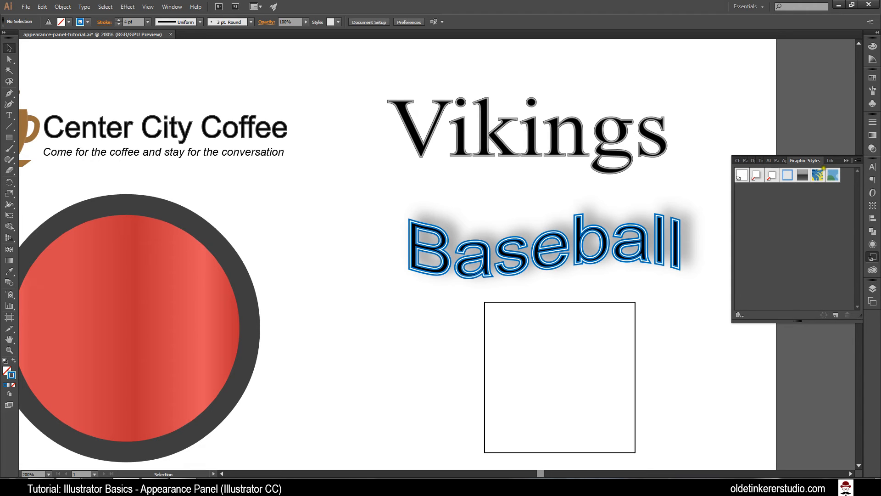
left_click(229, 325)
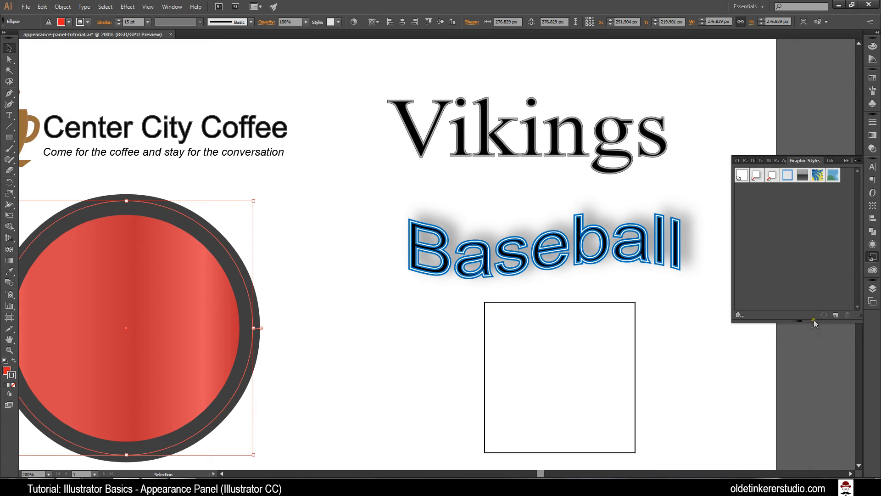
left_click(837, 315)
double_click(742, 191)
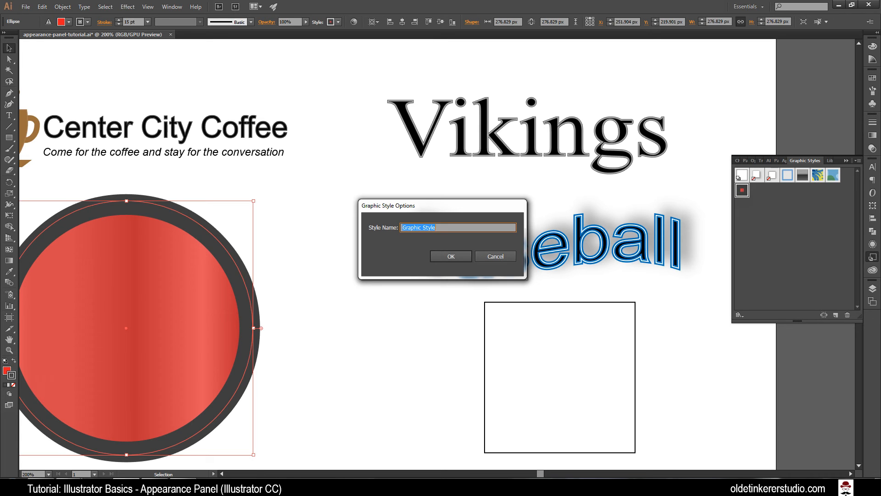
type("Red-Gradient")
left_click(457, 257)
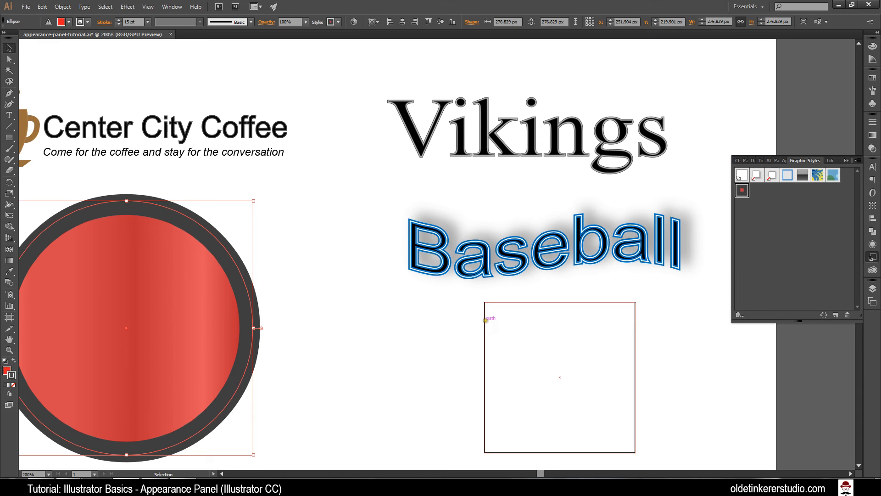
Step: Apply the Red-Gradient graphic style to the empty square below the Baseball text
left_click(485, 320)
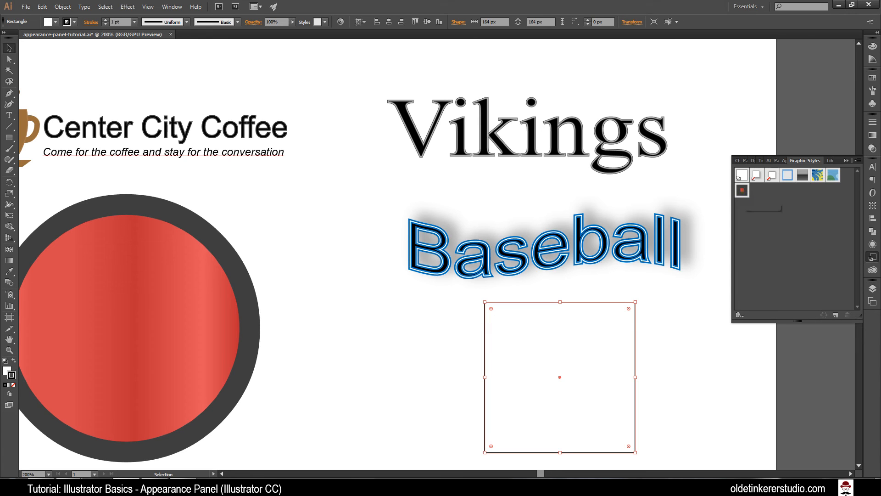
left_click(742, 190)
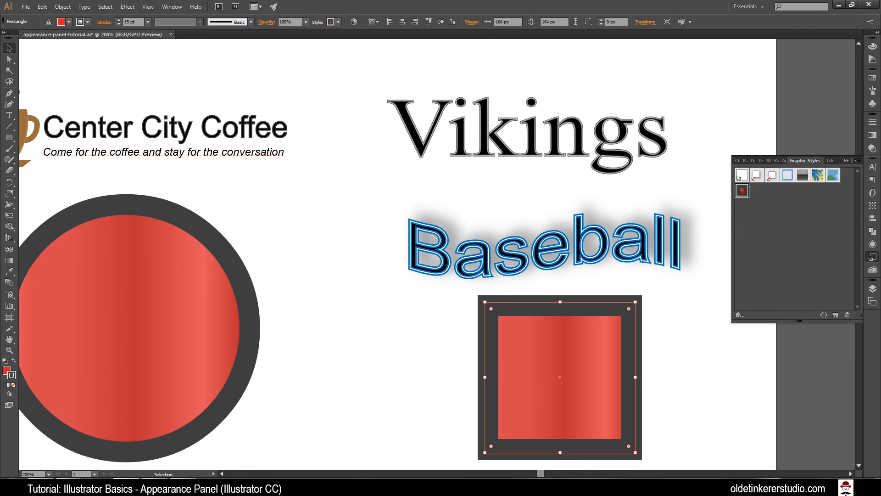